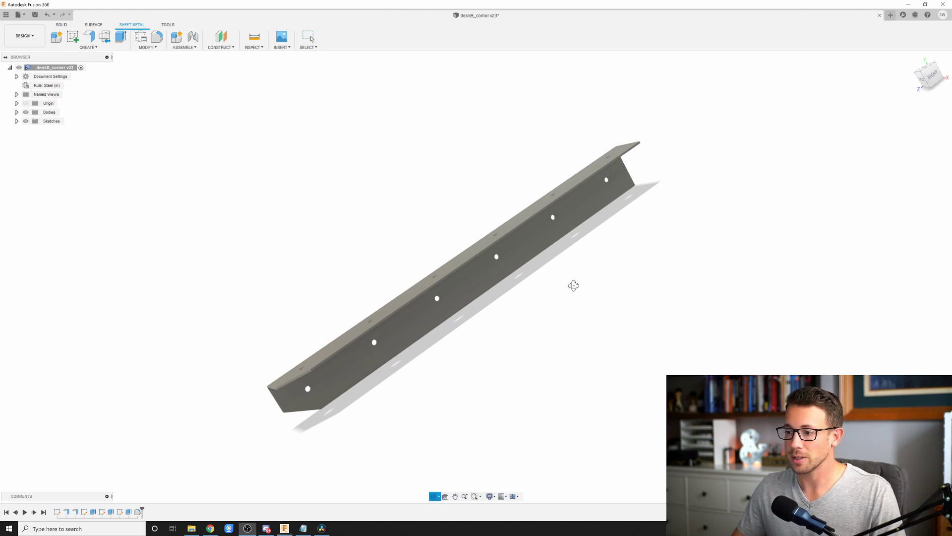
Examine the bent sheet metal bracket from several angles, including the bend profile at its angled end
{"action": "middle_click_drag", "start_coordinate": [572, 283], "coordinate": [580, 301], "text": "shift"}
{"action": "middle_click_drag", "start_coordinate": [597, 241], "coordinate": [587, 213], "text": "shift"}
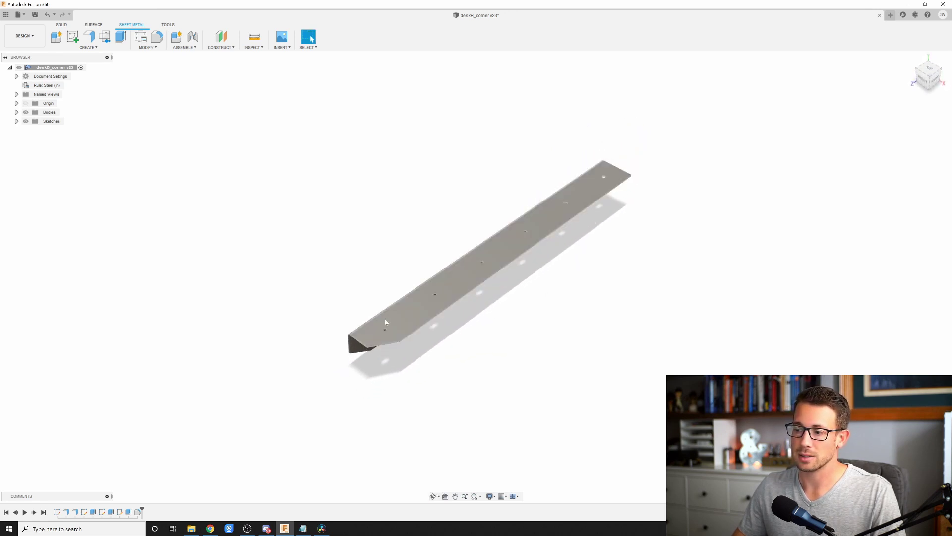
{"action": "scroll", "coordinate": [354, 340], "scroll_direction": "up", "scroll_amount": 5}
{"action": "middle_click_drag", "start_coordinate": [354, 340], "coordinate": [372, 323], "text": "shift"}
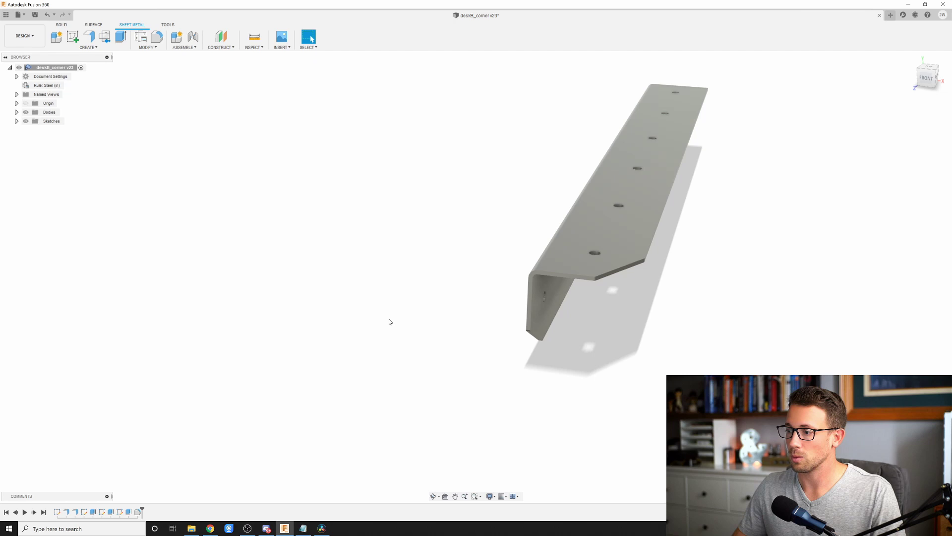
{"action": "scroll", "coordinate": [521, 277], "scroll_direction": "up", "scroll_amount": 3}
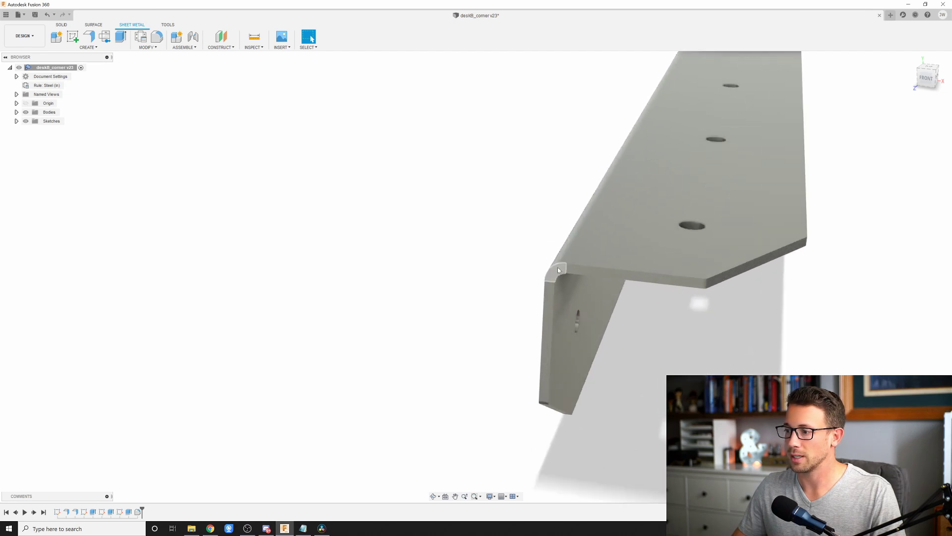
{"action": "scroll", "coordinate": [295, 285], "scroll_direction": "down", "scroll_amount": 5}
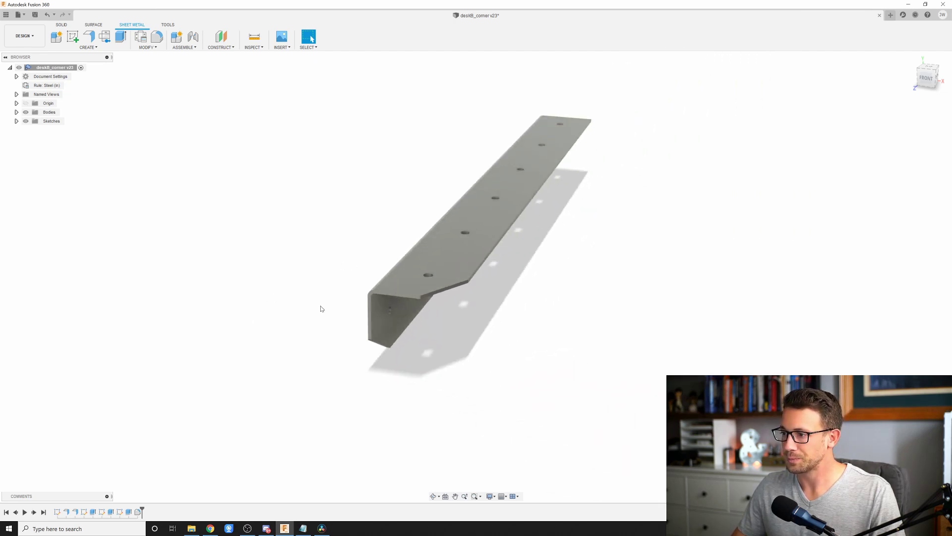
{"action": "middle_click_drag", "start_coordinate": [536, 248], "coordinate": [457, 377], "text": "shift"}
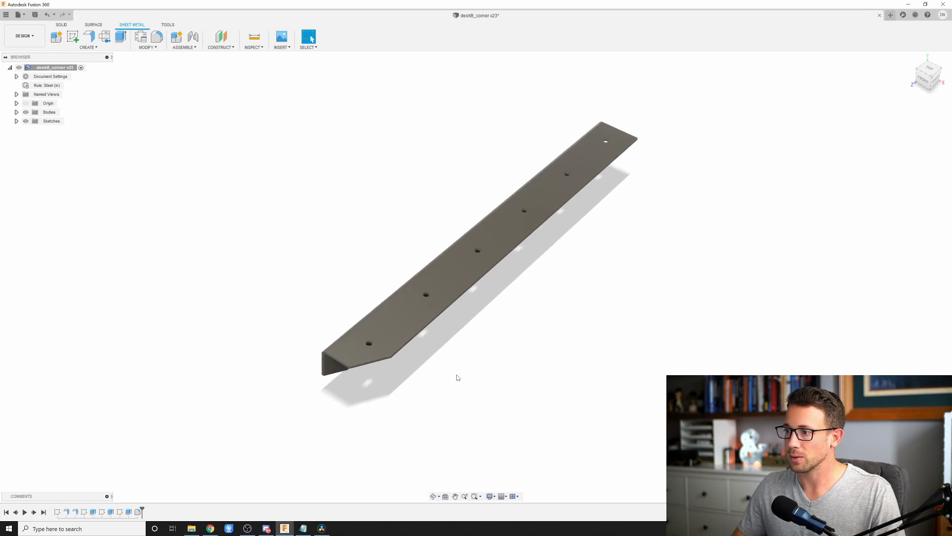
{"action": "scroll", "coordinate": [486, 207], "scroll_direction": "up", "scroll_amount": 1}
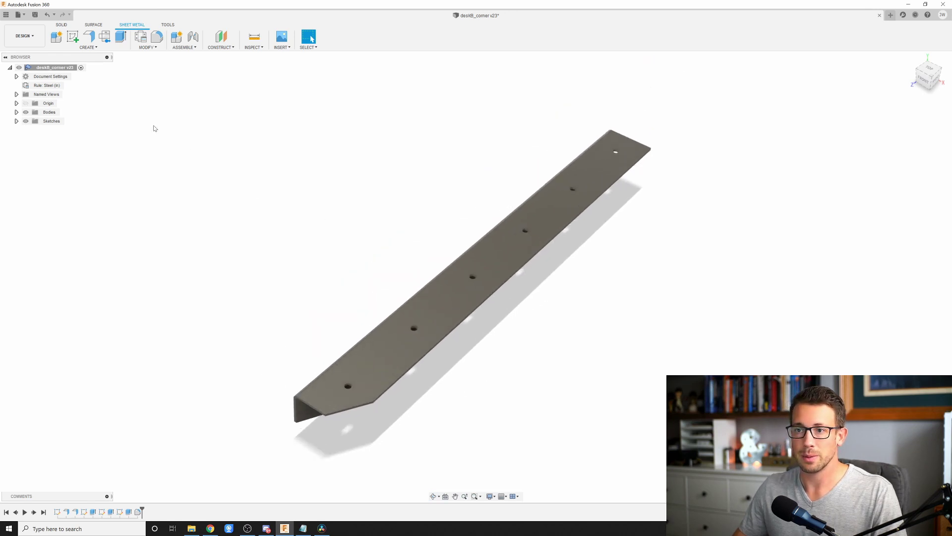
Review the file types offered for exporting the design, and close the export without saving a file
{"action": "left_click", "coordinate": [21, 15]}
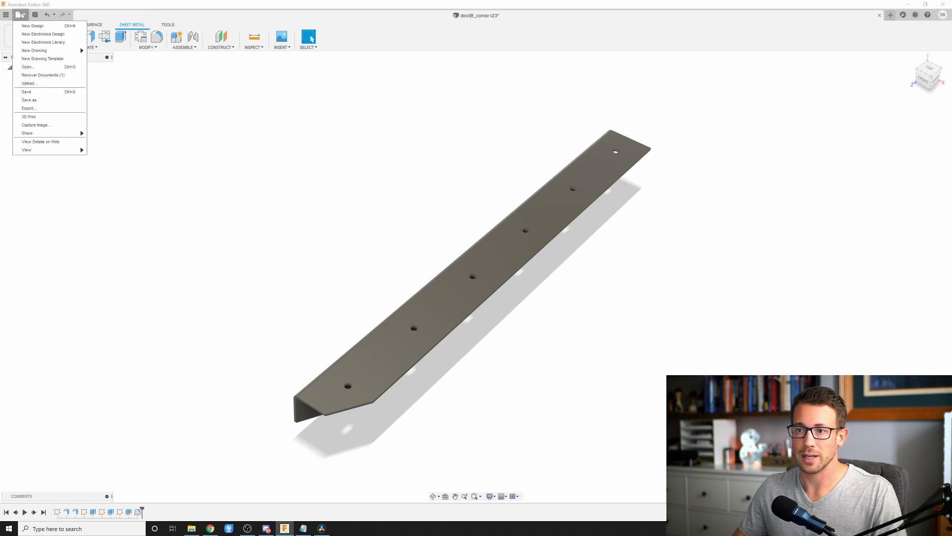
{"action": "left_click", "coordinate": [36, 109]}
{"action": "left_click_drag", "start_coordinate": [443, 26], "coordinate": [443, 63]}
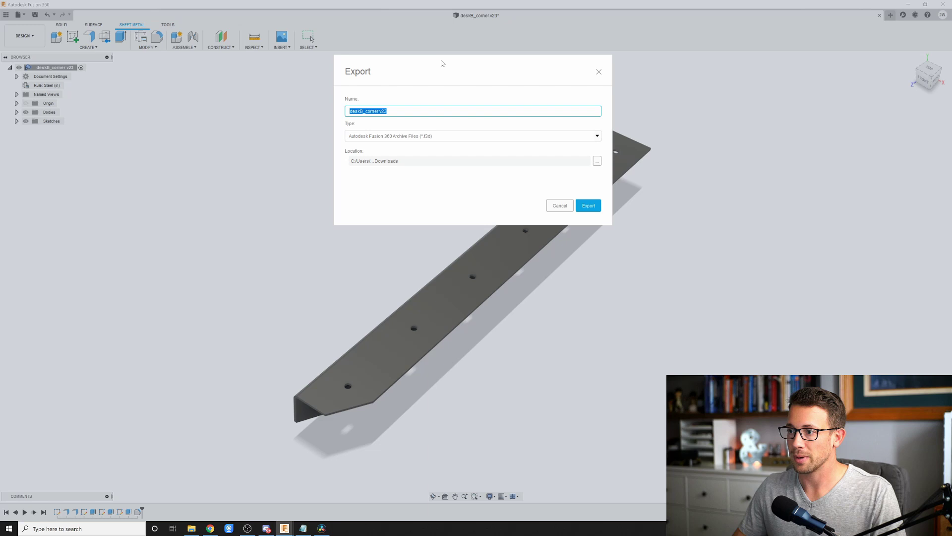
{"action": "left_click", "coordinate": [501, 139]}
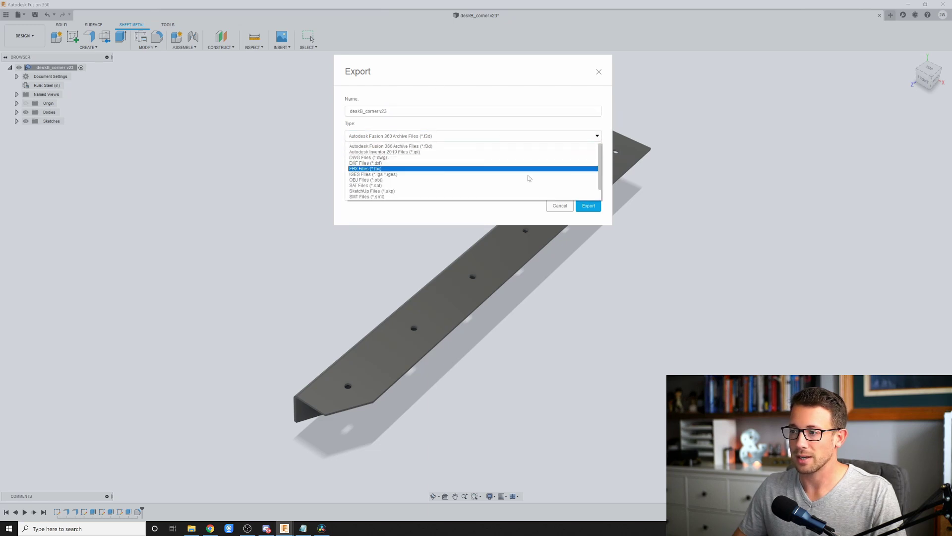
{"action": "scroll", "coordinate": [529, 177], "scroll_direction": "down", "scroll_amount": 2}
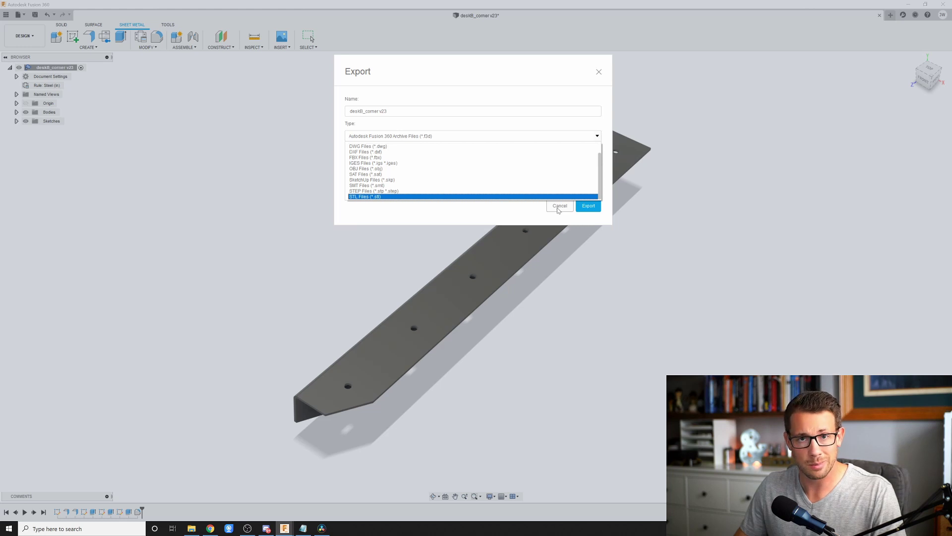
{"action": "left_click", "coordinate": [559, 207]}
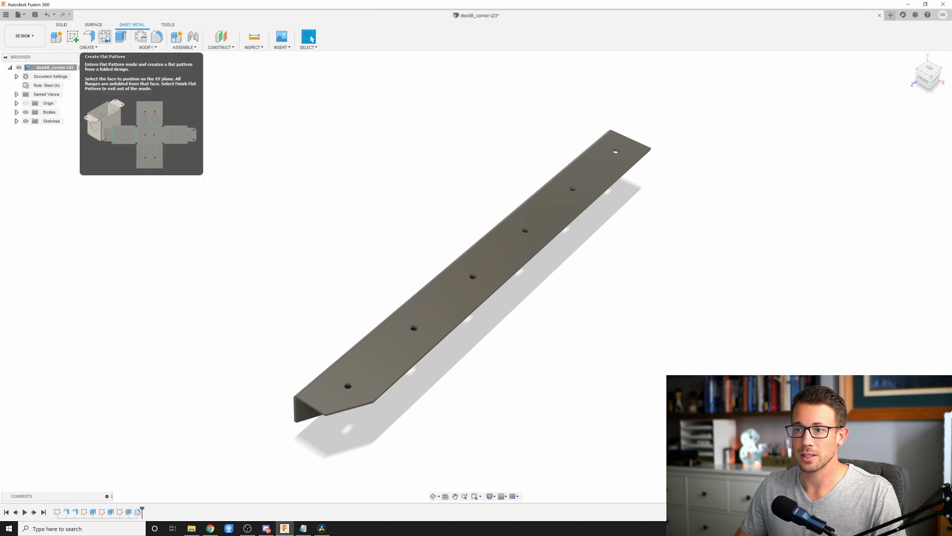
Create a flat pattern of the bracket, using the large upper flange face as the stationary face
{"action": "left_click", "coordinate": [106, 37]}
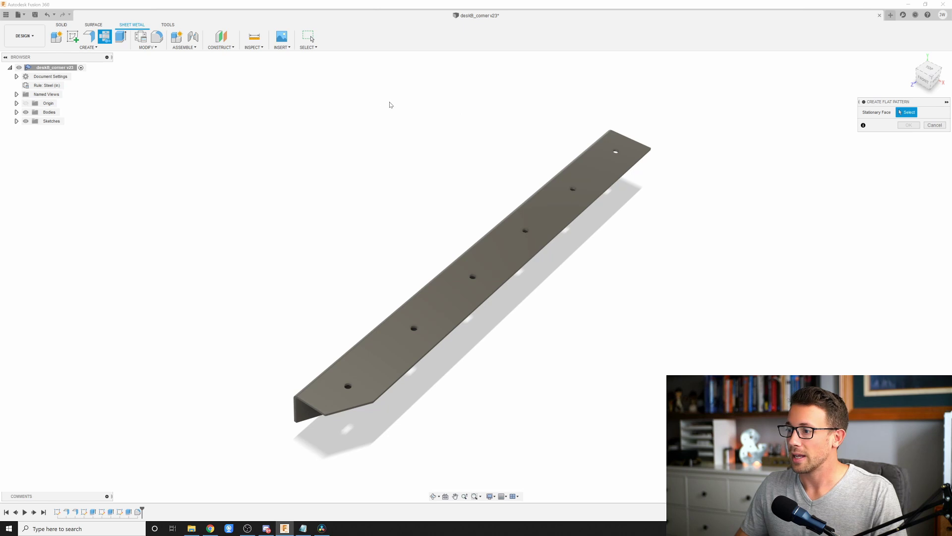
{"action": "left_click_drag", "start_coordinate": [874, 103], "coordinate": [695, 78]}
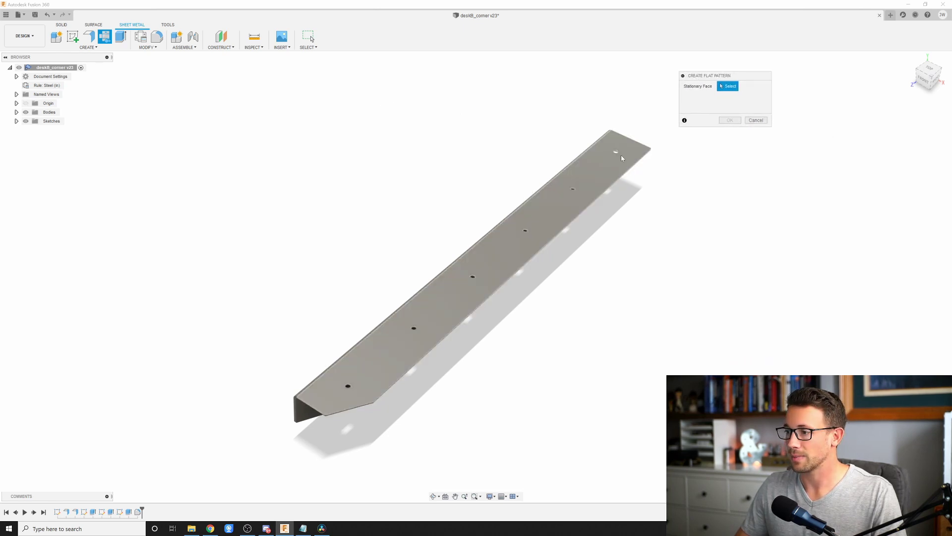
{"action": "left_click", "coordinate": [551, 199]}
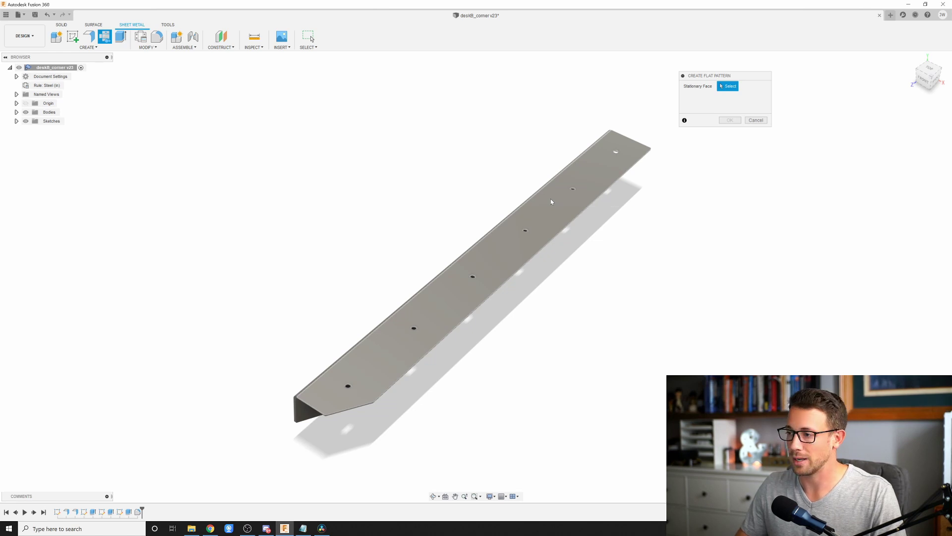
{"action": "left_click", "coordinate": [731, 121]}
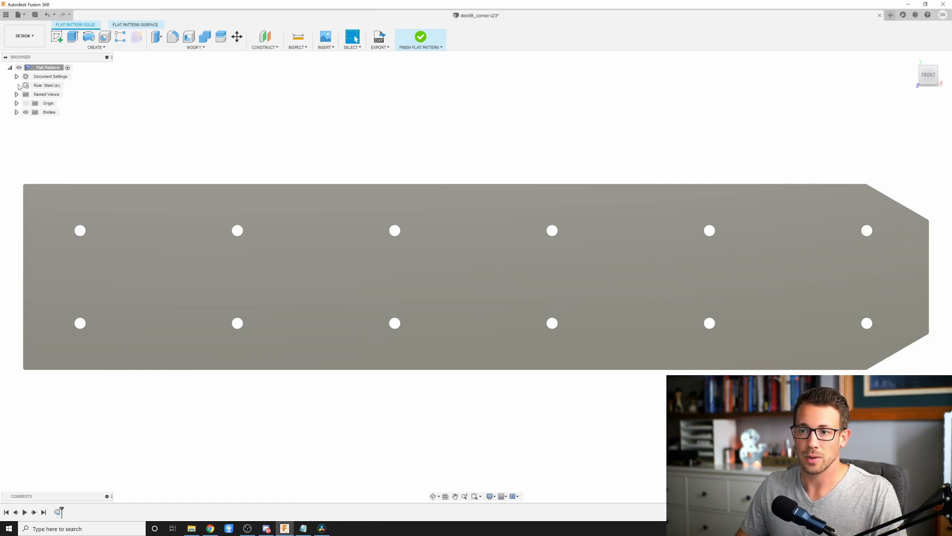
Create a sketch on the flat pattern's front face and project the part's outline and holes into it with Projection Link on
{"action": "mouse_move", "coordinate": [58, 88]}
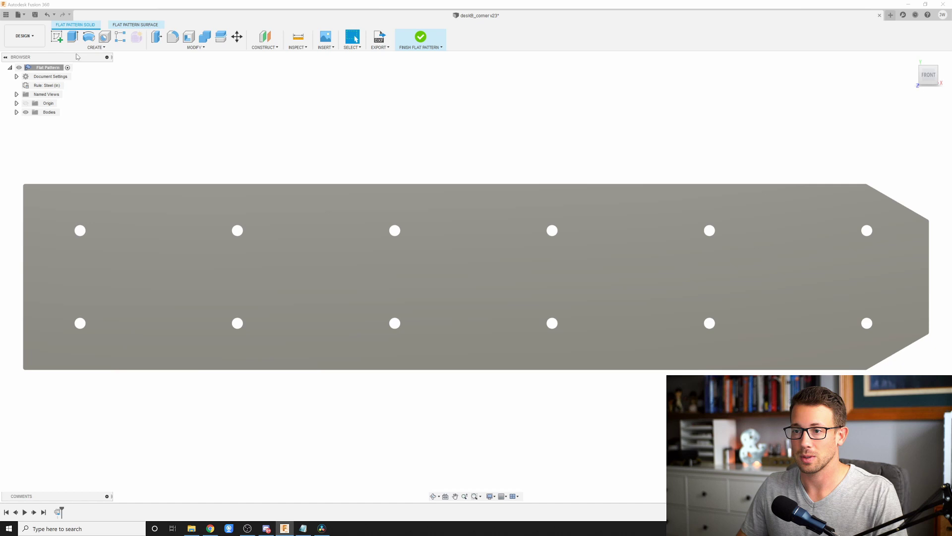
{"action": "left_click", "coordinate": [57, 38]}
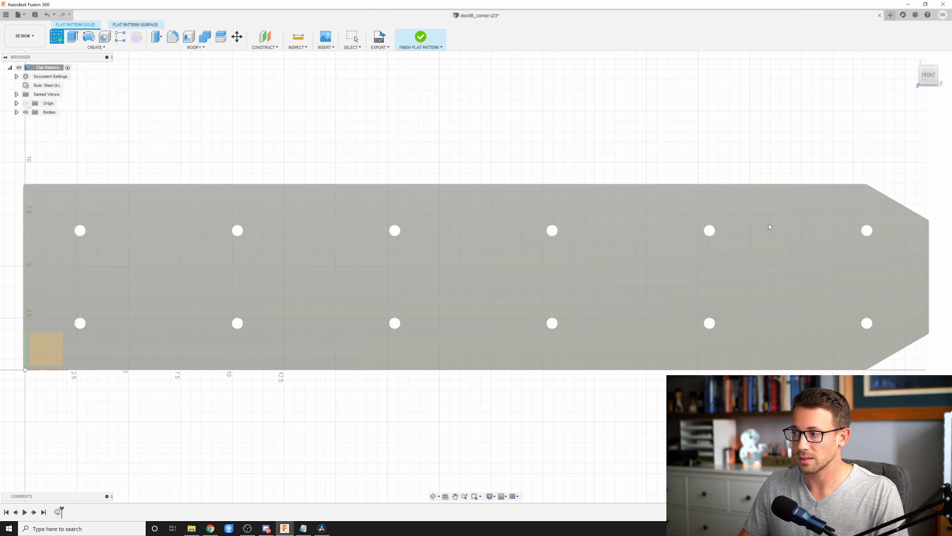
{"action": "left_click", "coordinate": [475, 241]}
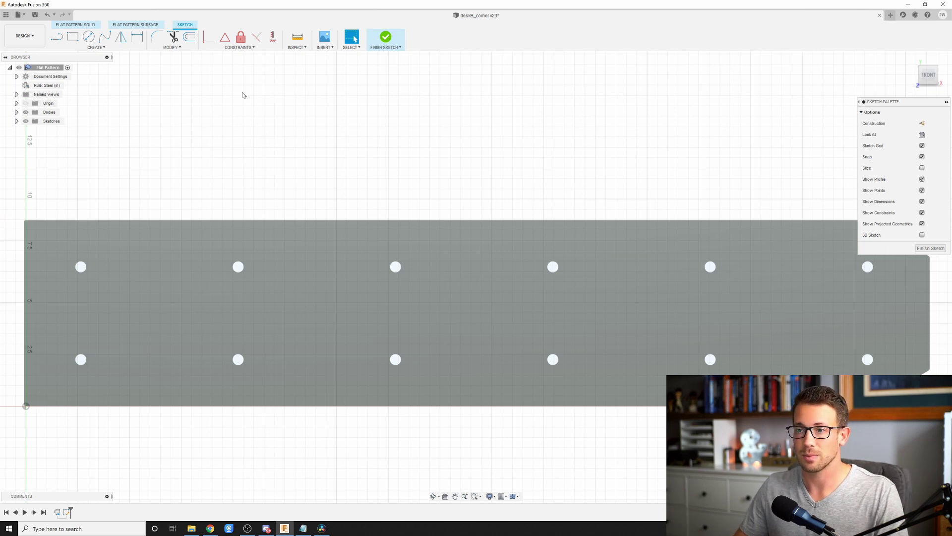
{"action": "left_click", "coordinate": [114, 49]}
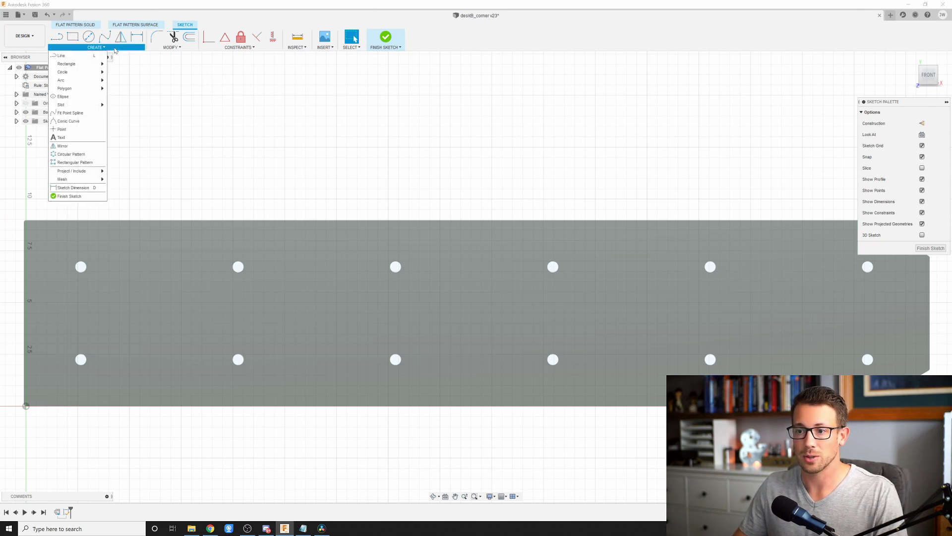
{"action": "mouse_move", "coordinate": [87, 173]}
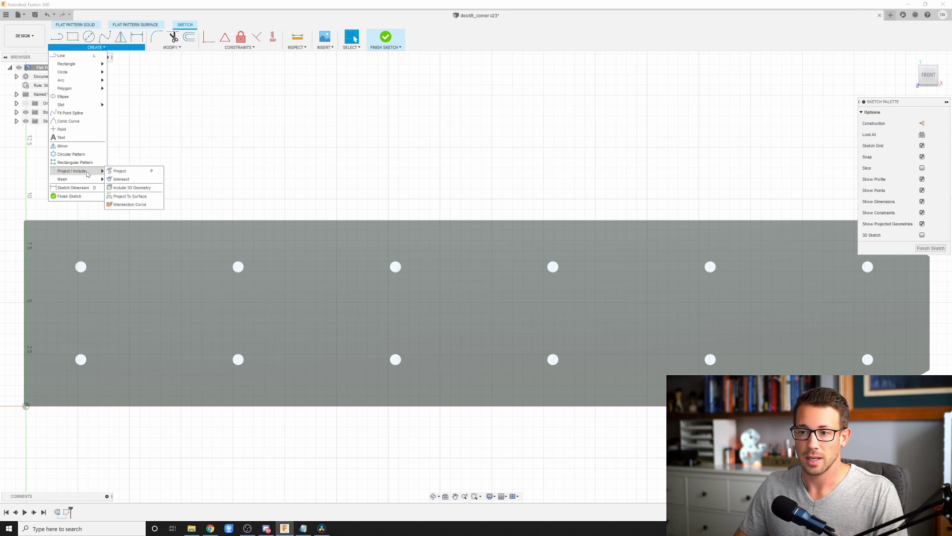
{"action": "left_click", "coordinate": [120, 171]}
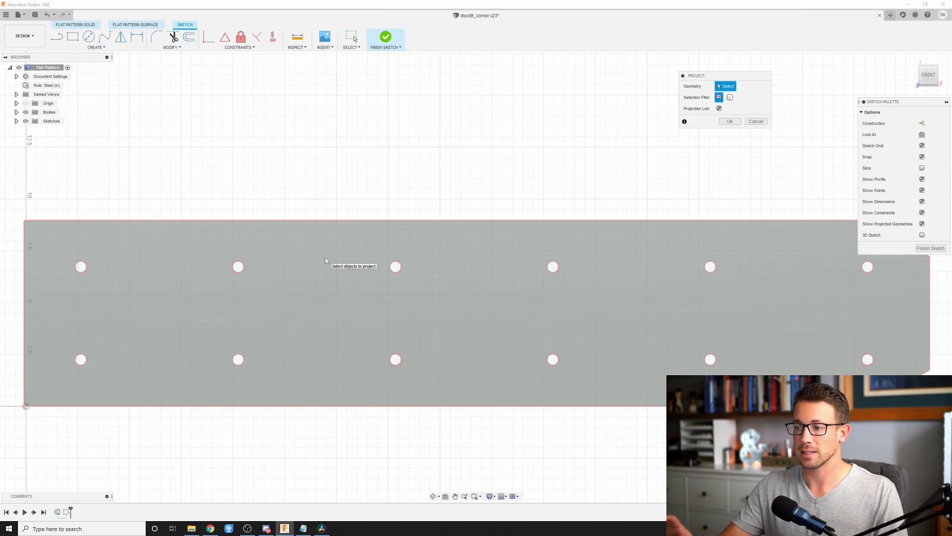
{"action": "left_click", "coordinate": [345, 241]}
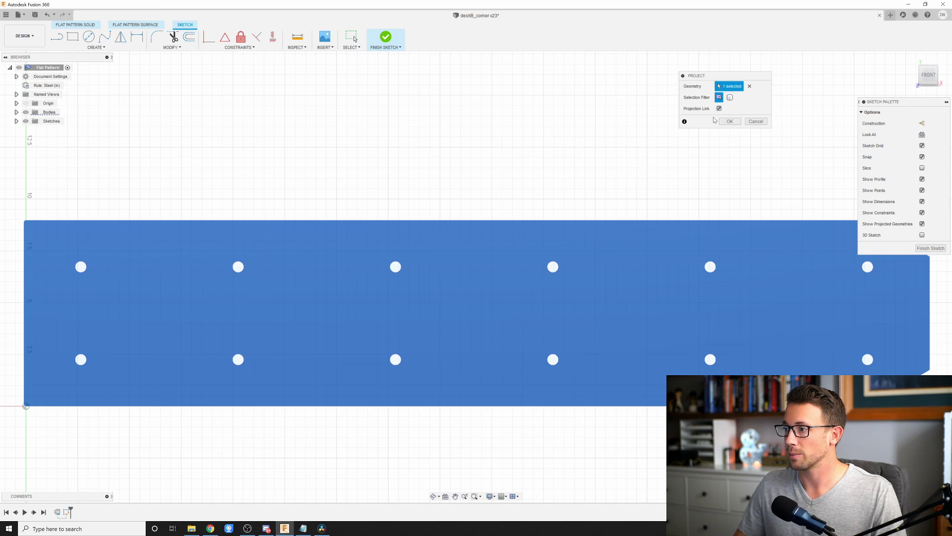
{"action": "left_click", "coordinate": [730, 122]}
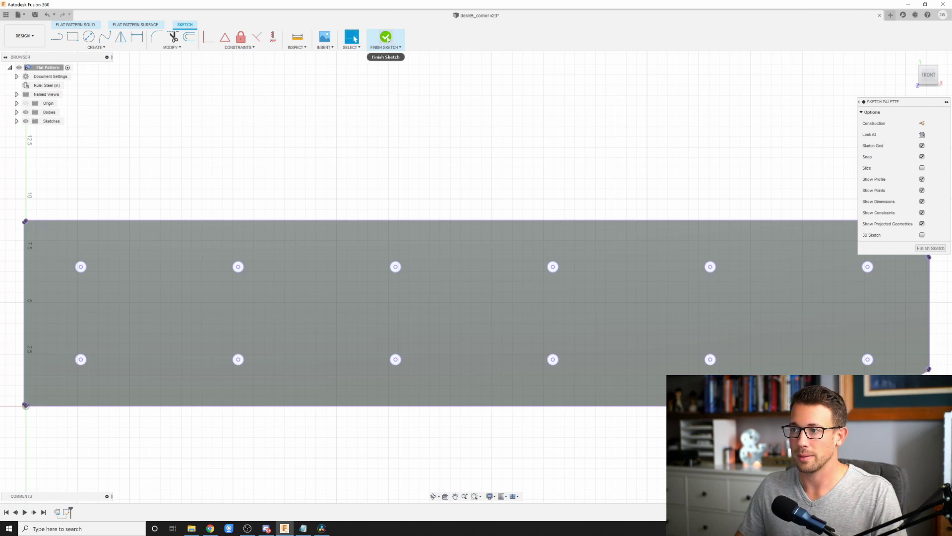
{"action": "left_click", "coordinate": [388, 39]}
Save the flat pattern's projected sketch as a DXF file named testfile on the Desktop, and reveal the desktop
{"action": "mouse_move", "coordinate": [421, 176]}
{"action": "middle_mouse_down", "text": "shift"}
{"action": "mouse_move", "coordinate": [448, 193]}
{"action": "mouse_move", "coordinate": [439, 180]}
{"action": "middle_mouse_up", "text": "shift"}
{"action": "scroll", "coordinate": [413, 320], "scroll_direction": "up", "scroll_amount": 4}
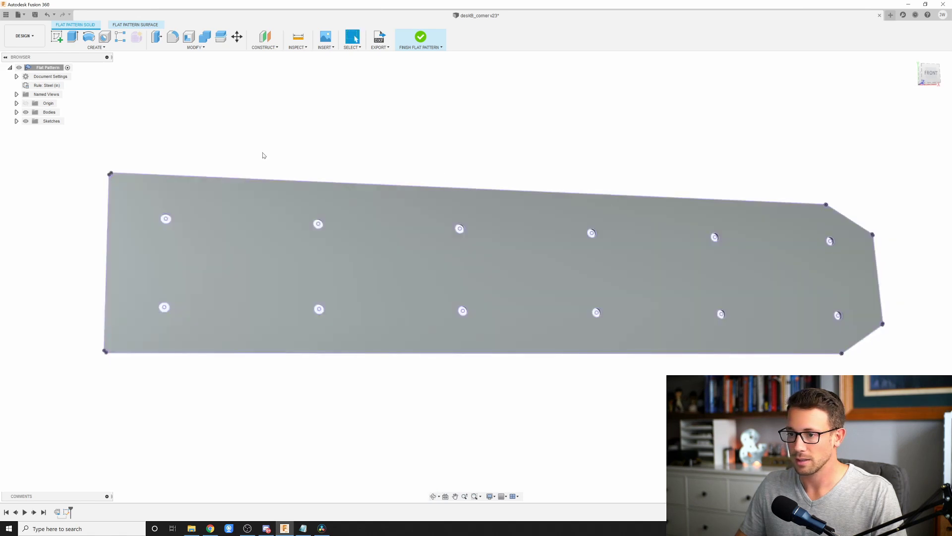
{"action": "mouse_move", "coordinate": [263, 154]}
{"action": "middle_mouse_down", "text": "shift"}
{"action": "mouse_move", "coordinate": [270, 164]}
{"action": "mouse_move", "coordinate": [261, 170]}
{"action": "middle_mouse_up", "text": "shift"}
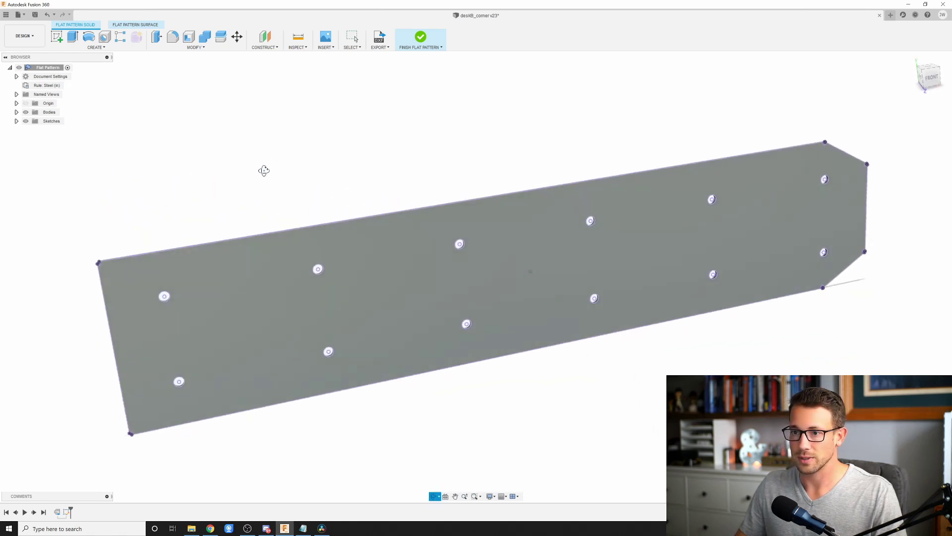
{"action": "scroll", "coordinate": [517, 130], "scroll_direction": "down", "scroll_amount": 1}
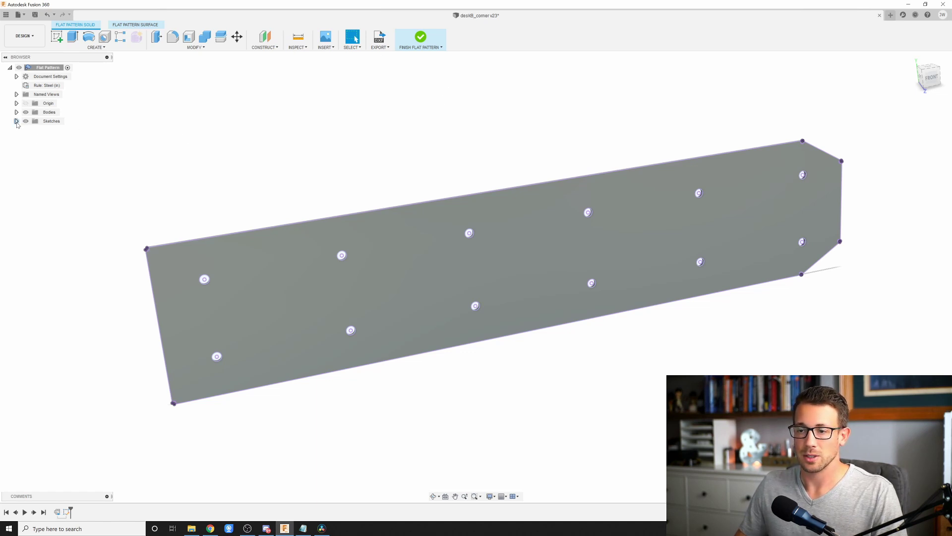
{"action": "left_click", "coordinate": [16, 121]}
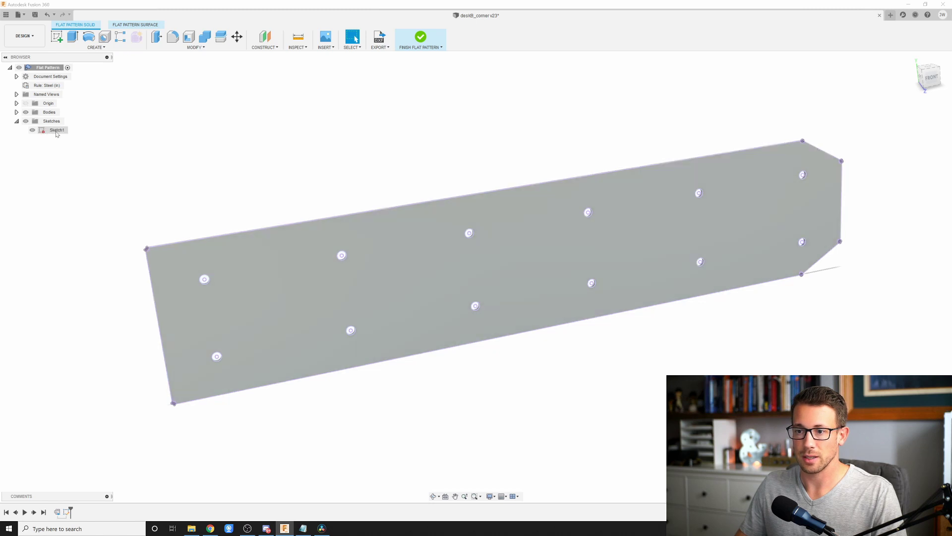
{"action": "right_click", "coordinate": [56, 132]}
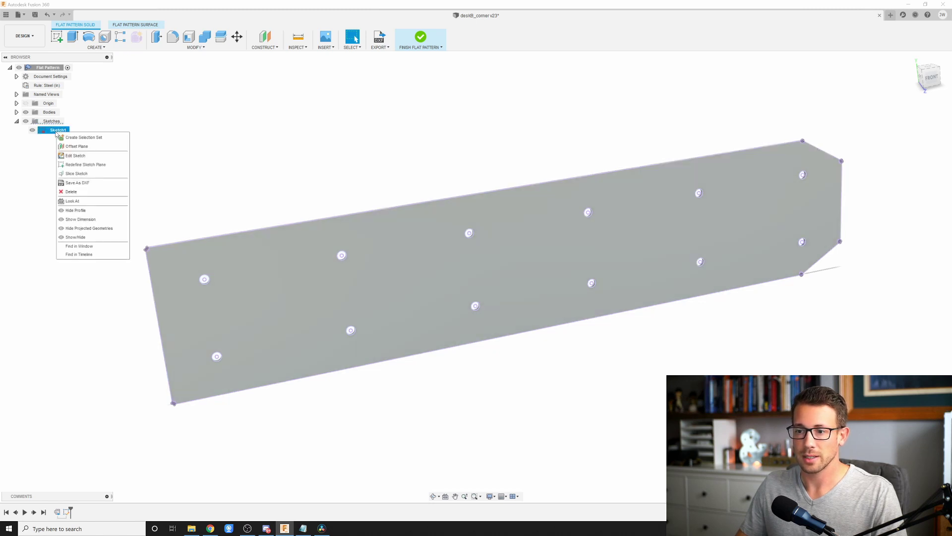
{"action": "left_click", "coordinate": [76, 183]}
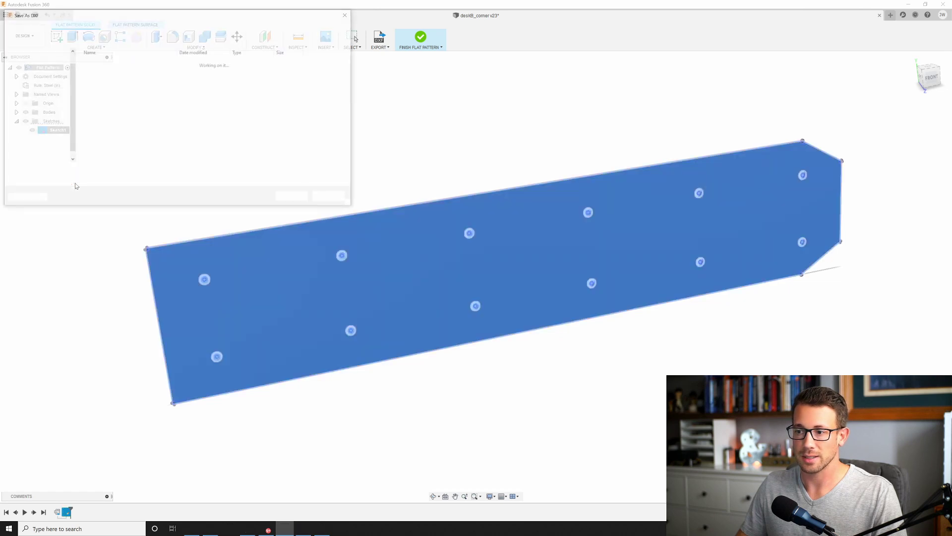
{"action": "left_click_drag", "start_coordinate": [160, 18], "coordinate": [189, 32]}
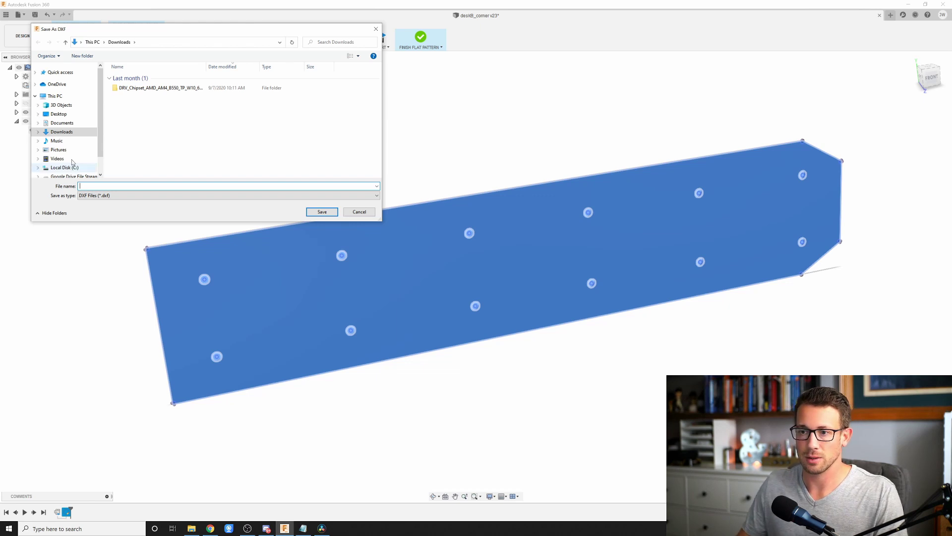
{"action": "left_click", "coordinate": [58, 114]}
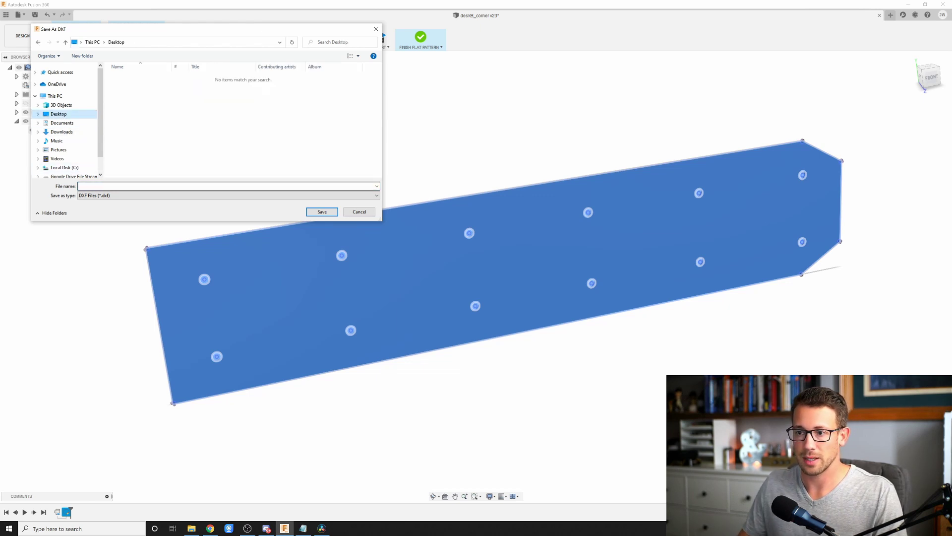
{"action": "left_click", "coordinate": [54, 95]}
{"action": "left_click", "coordinate": [223, 186]}
{"action": "type", "text": "t"}
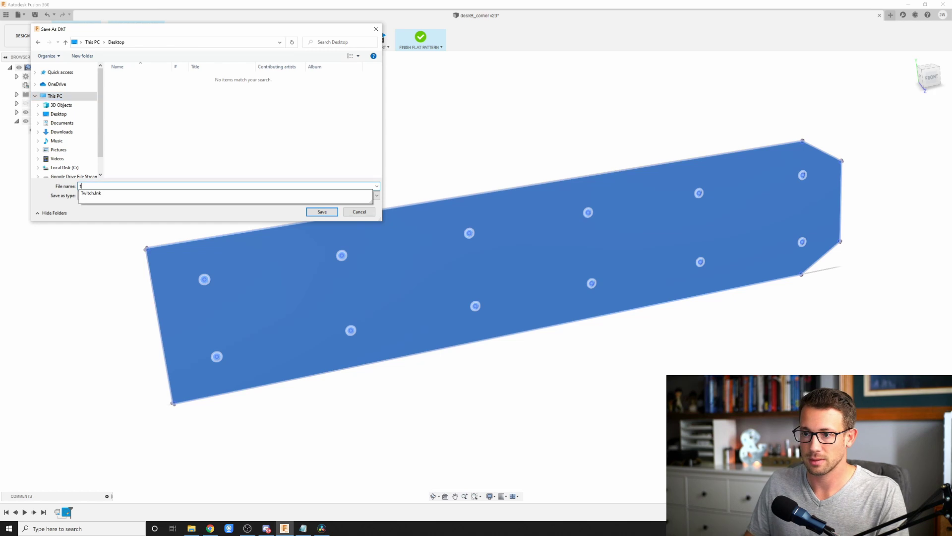
{"action": "type", "text": "estfile"}
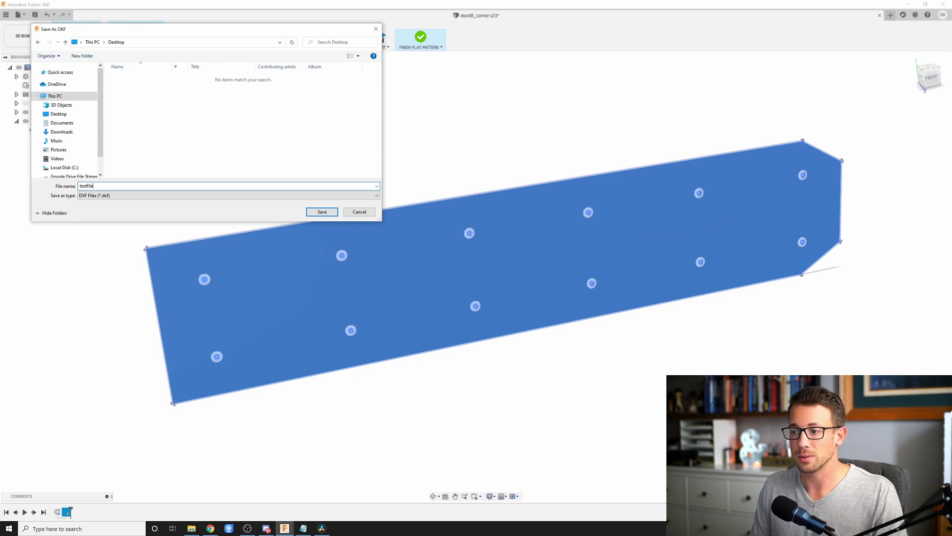
{"action": "key", "text": "Return"}
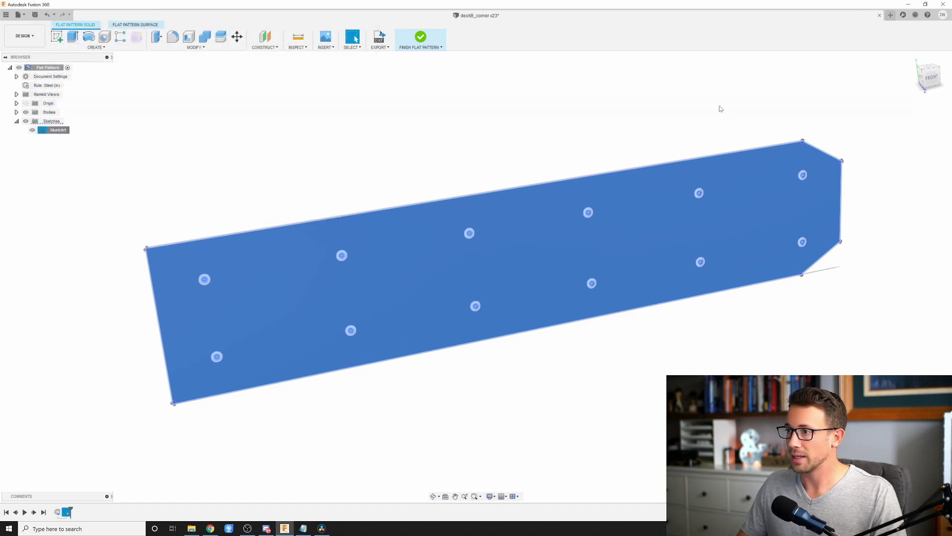
{"action": "left_click", "coordinate": [909, 4]}
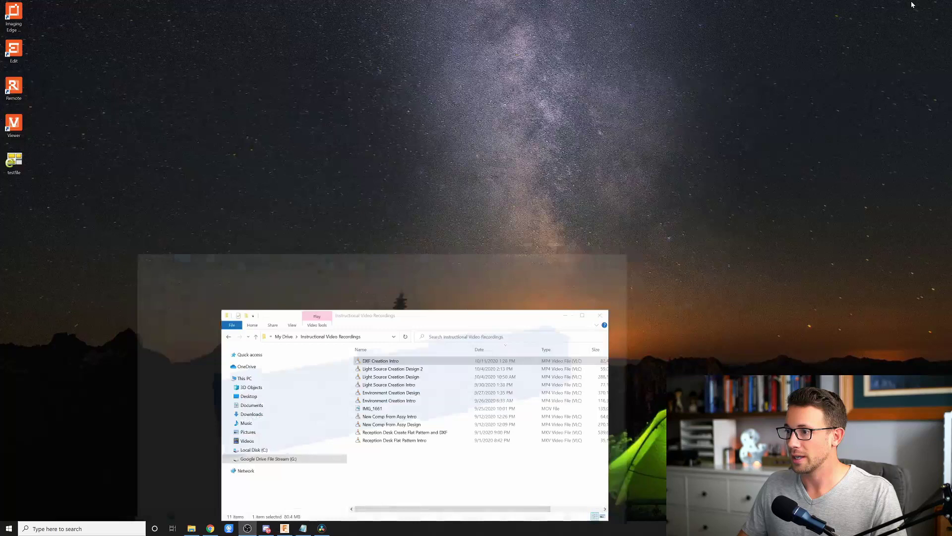
Open the testfile DXF from the desktop in eDrawings and measure the distance between the outline's two parallel end edges
{"action": "left_click", "coordinate": [565, 315]}
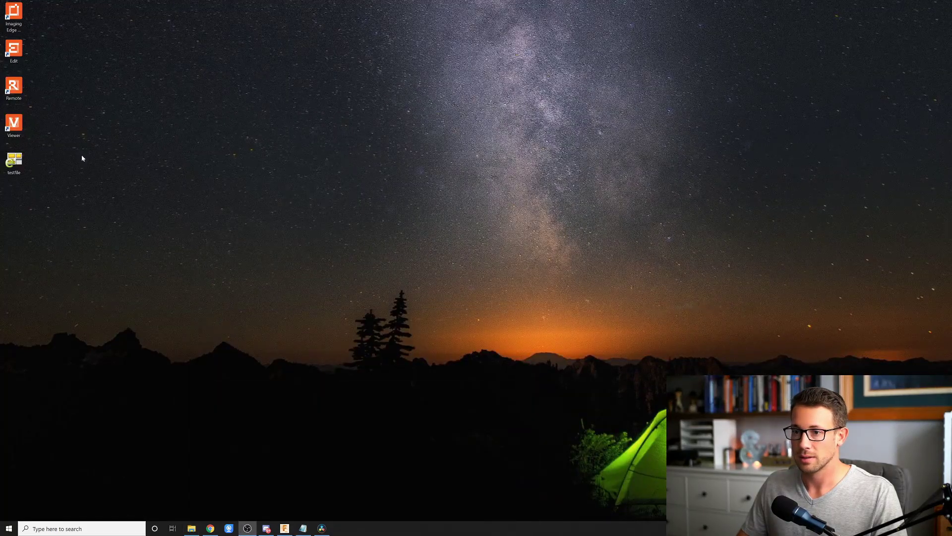
{"action": "left_click_drag", "start_coordinate": [18, 157], "coordinate": [272, 157]}
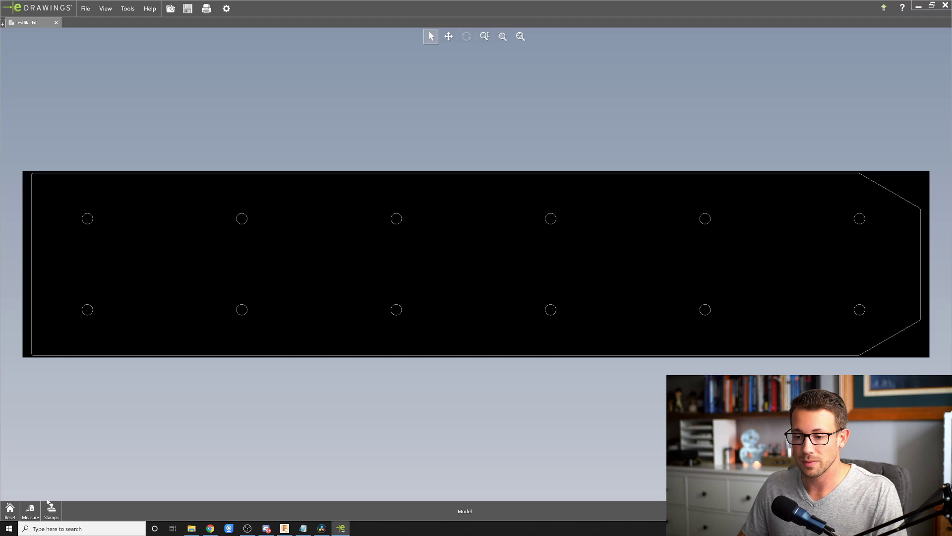
{"action": "left_click", "coordinate": [30, 508]}
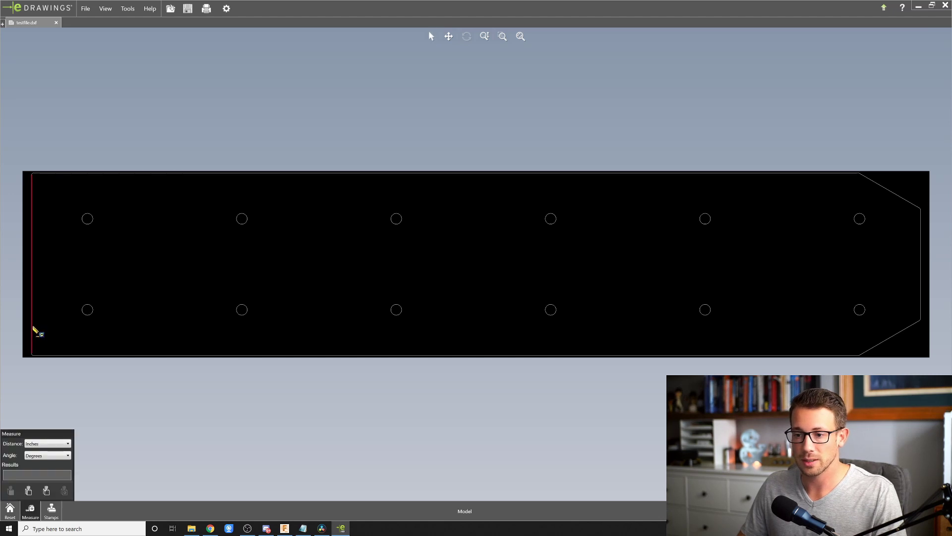
{"action": "left_click", "coordinate": [32, 326]}
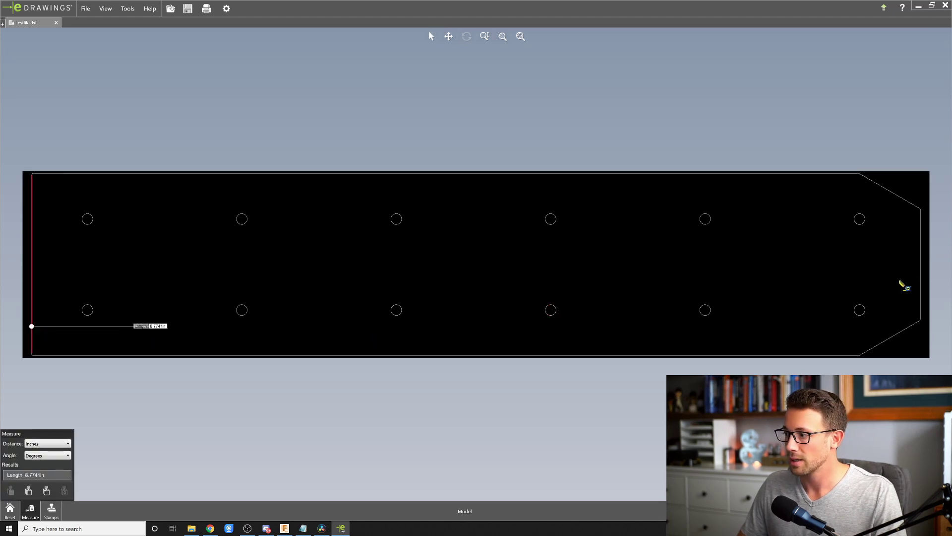
{"action": "left_click", "coordinate": [921, 284]}
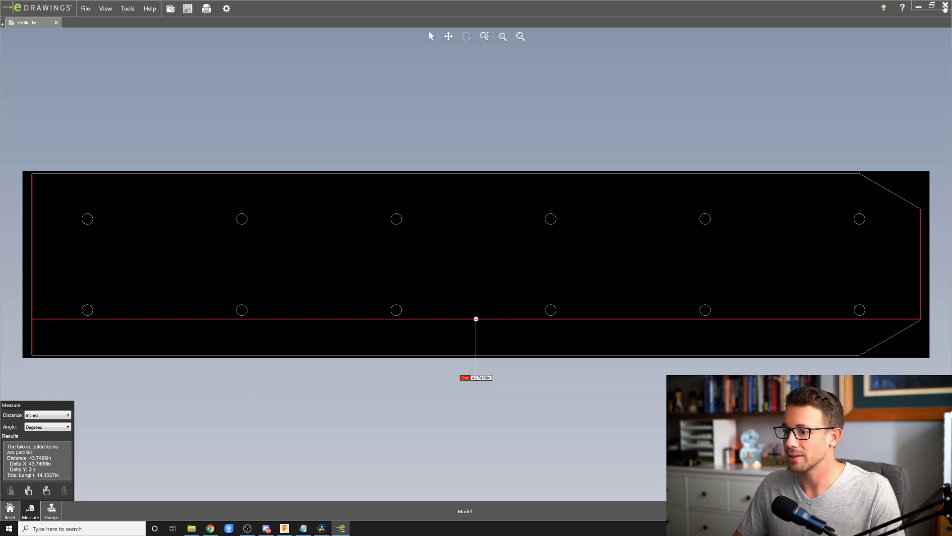
Switch back to Fusion 360, clear the sketch selection, and finish the flat pattern to return to the folded bracket
{"action": "left_click", "coordinate": [284, 528]}
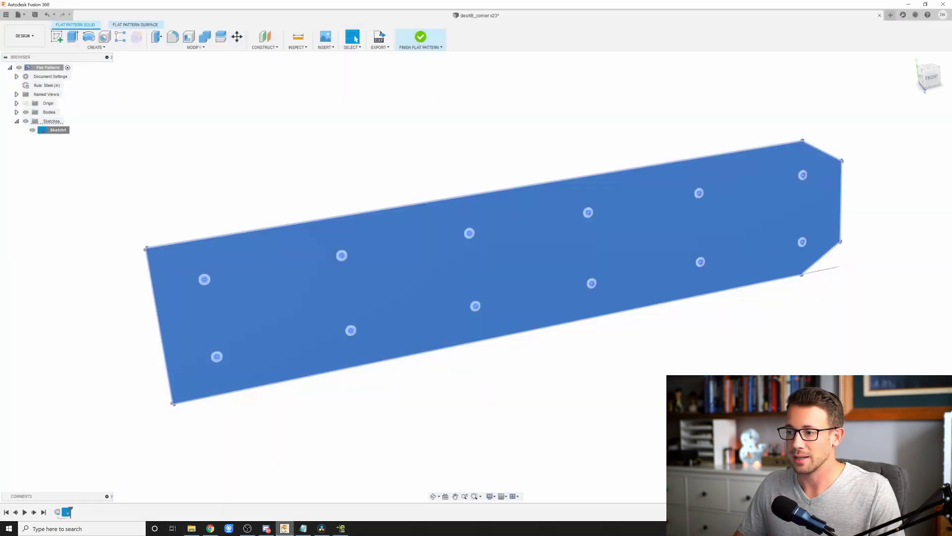
{"action": "left_click", "coordinate": [505, 448]}
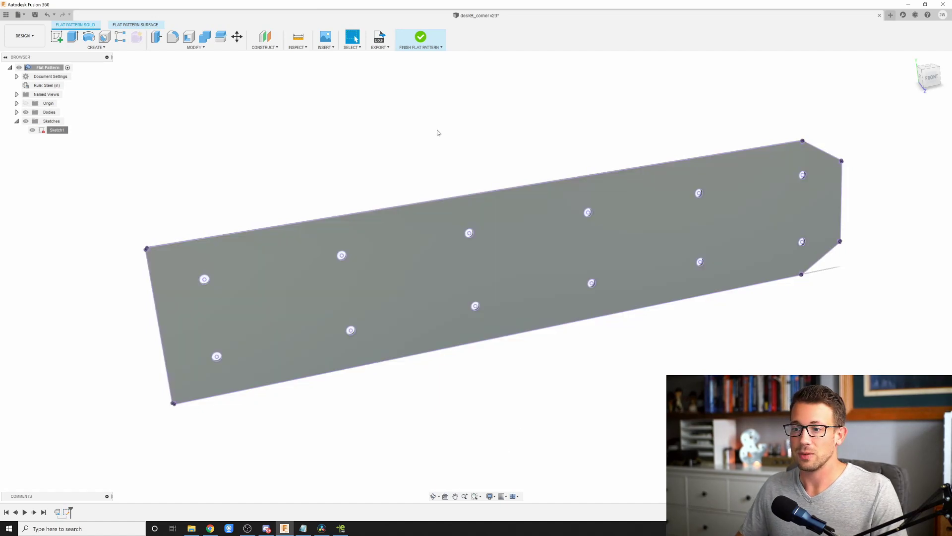
{"action": "left_click", "coordinate": [420, 37]}
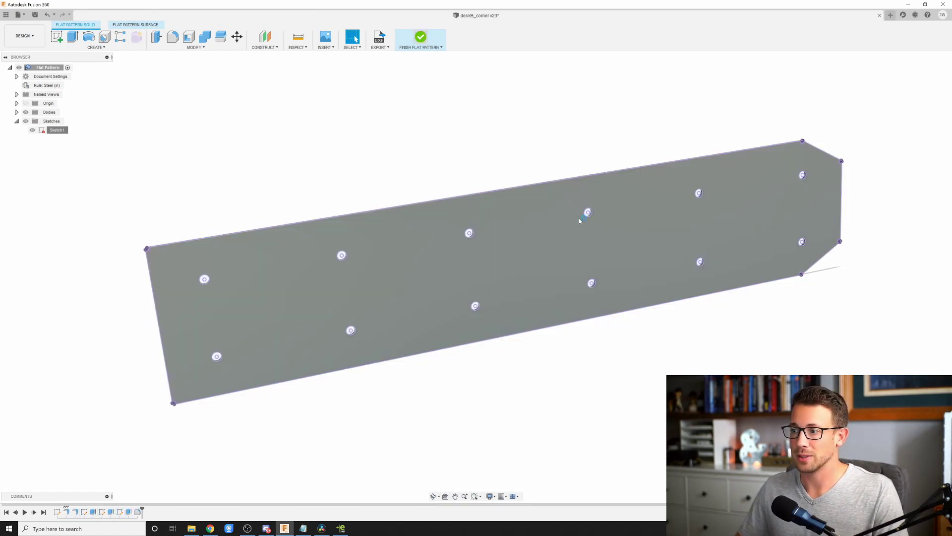
{"action": "mouse_move", "coordinate": [585, 284]}
{"action": "middle_mouse_down", "text": "shift"}
{"action": "mouse_move", "coordinate": [560, 239]}
{"action": "mouse_move", "coordinate": [585, 294]}
{"action": "middle_mouse_up", "text": "shift"}
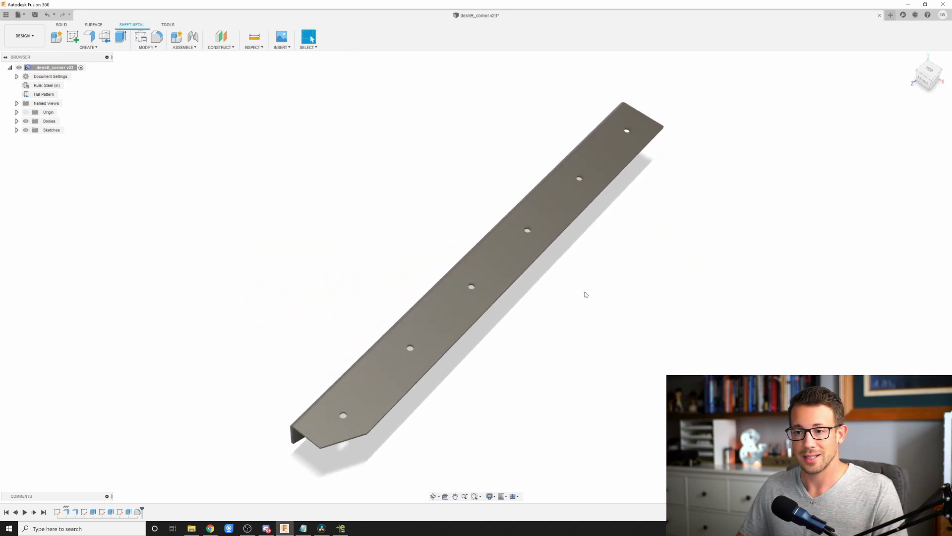